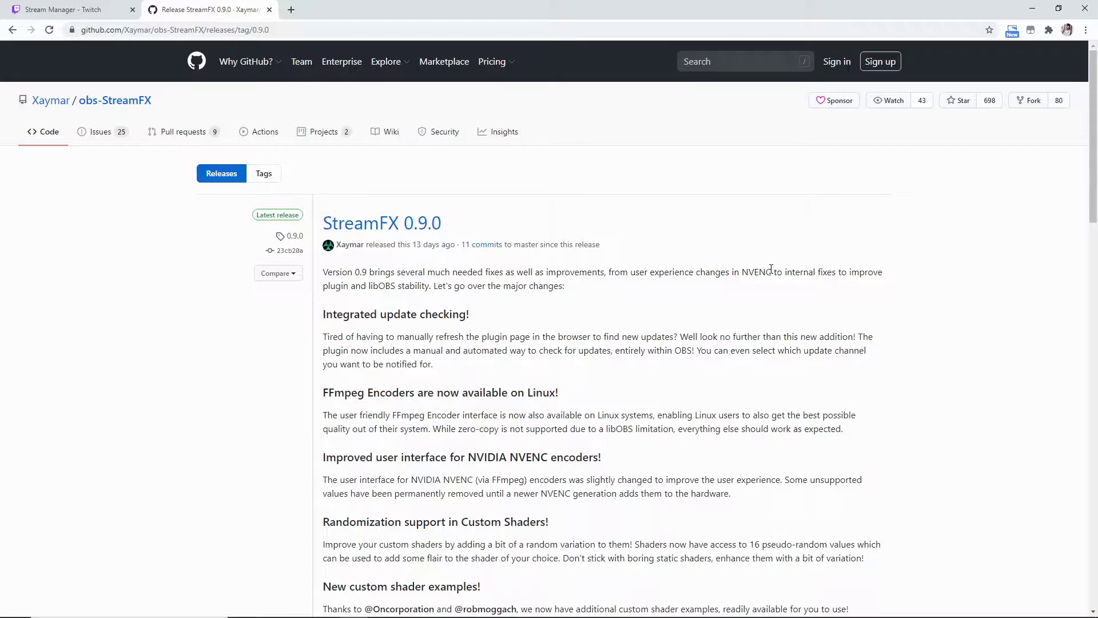
# Scroll the StreamFX release page down to its 13 assets, including the Windows 2019 zip
pyautogui.moveTo(1095, 172); pyautogui.dragTo(1096, 535)
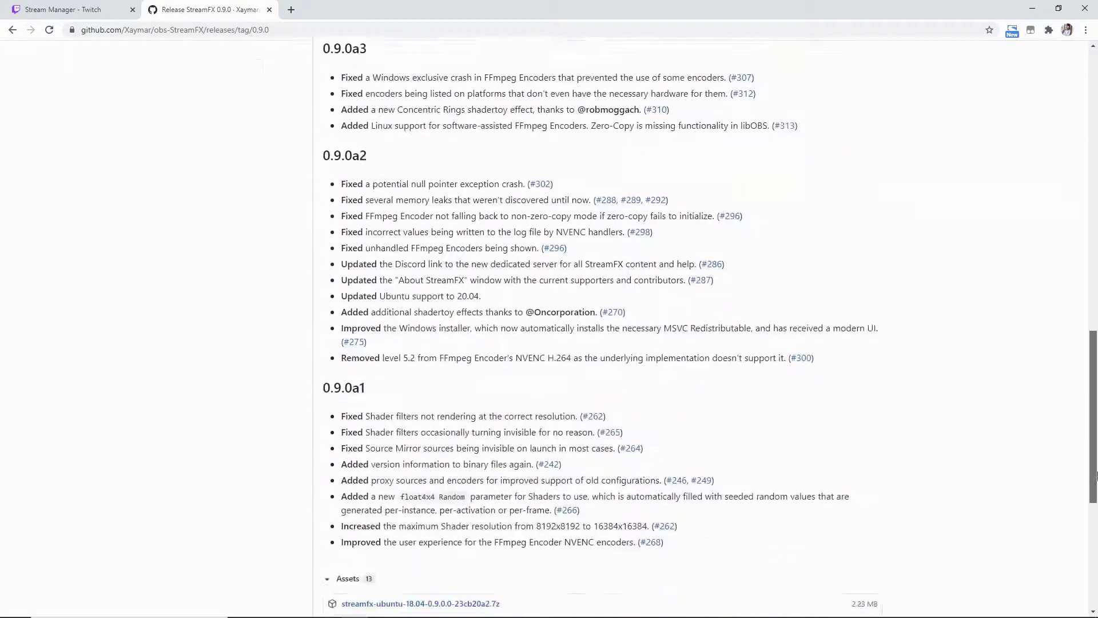
pyautogui.scroll(-2, 593, 492)
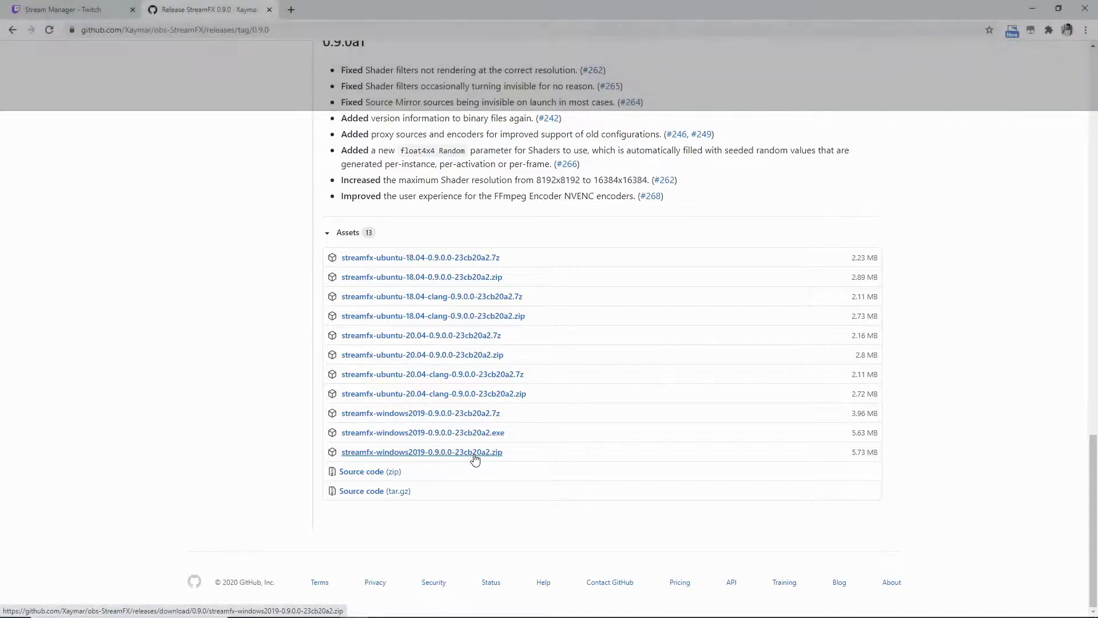
pyautogui.moveTo(549, 613)
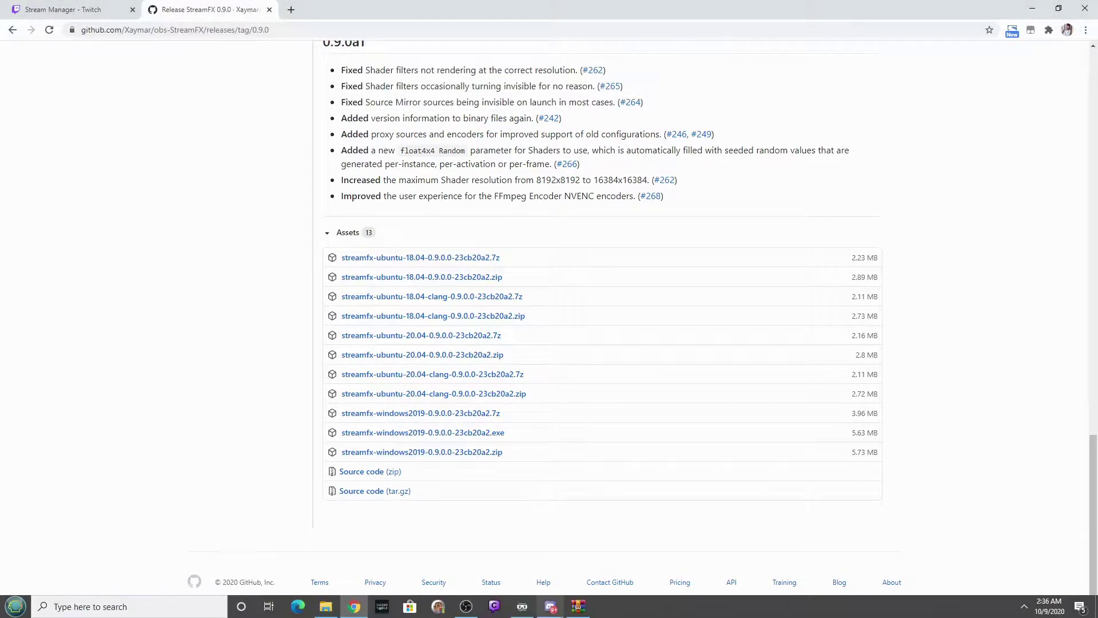
# Select the archive's data and obs-plugins folders in WinRAR, then switch to the obs-studio folder
pyautogui.click(576, 608)
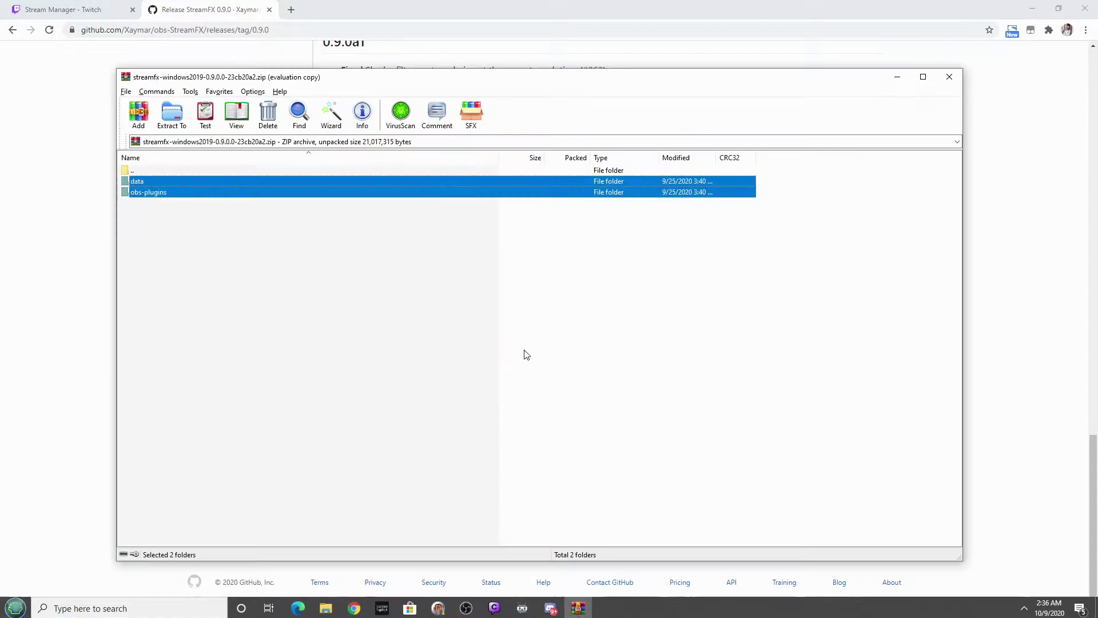
pyautogui.click(445, 335)
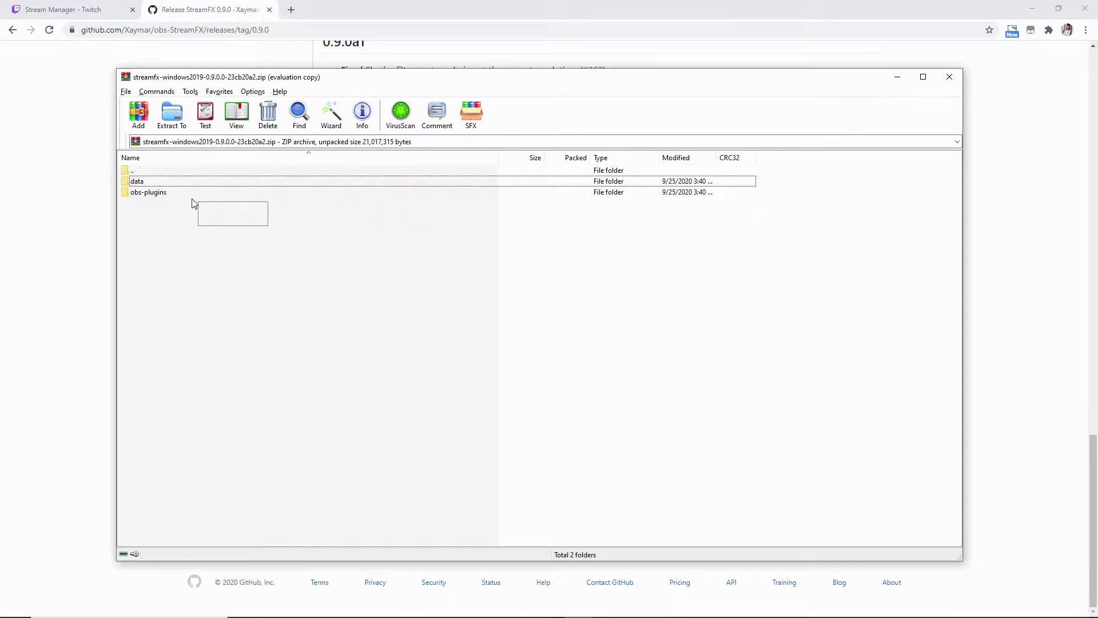
pyautogui.moveTo(193, 204); pyautogui.dragTo(159, 181)
pyautogui.rightClick(159, 181)
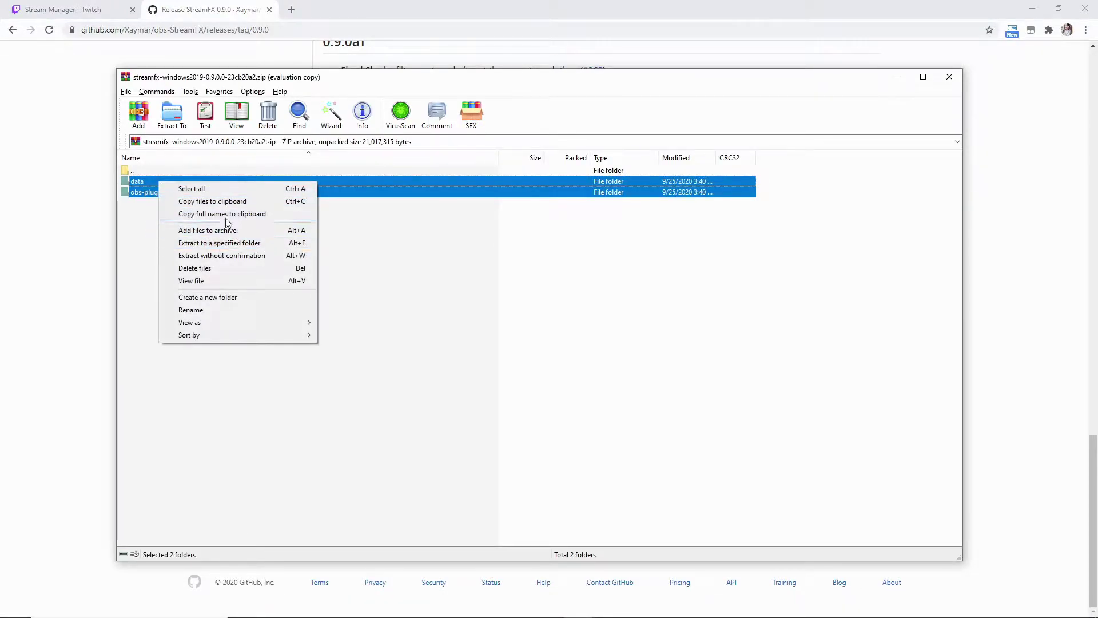
pyautogui.click(517, 293)
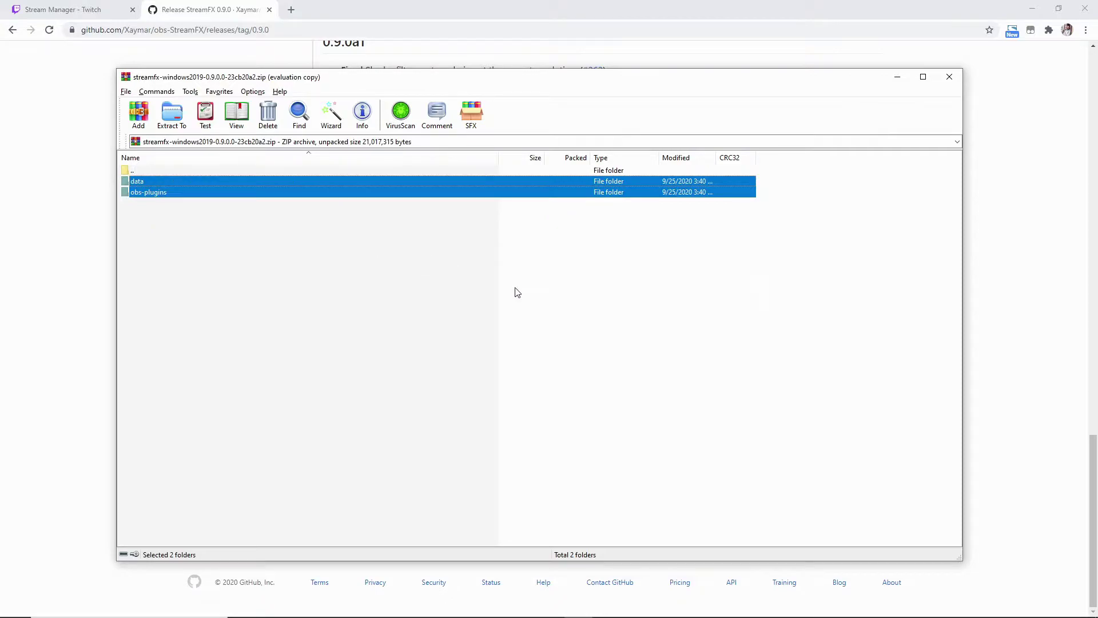
pyautogui.click(325, 607)
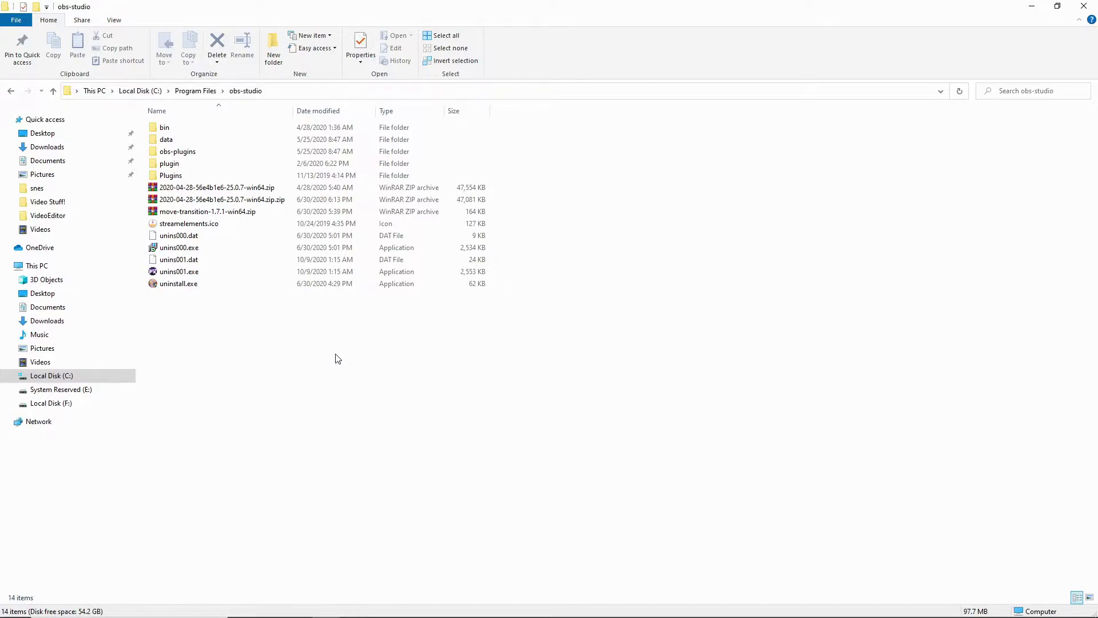
# Switch from File Explorer to the OBS Studio 26.0.2 window
pyautogui.moveTo(456, 613)
pyautogui.click(466, 608)
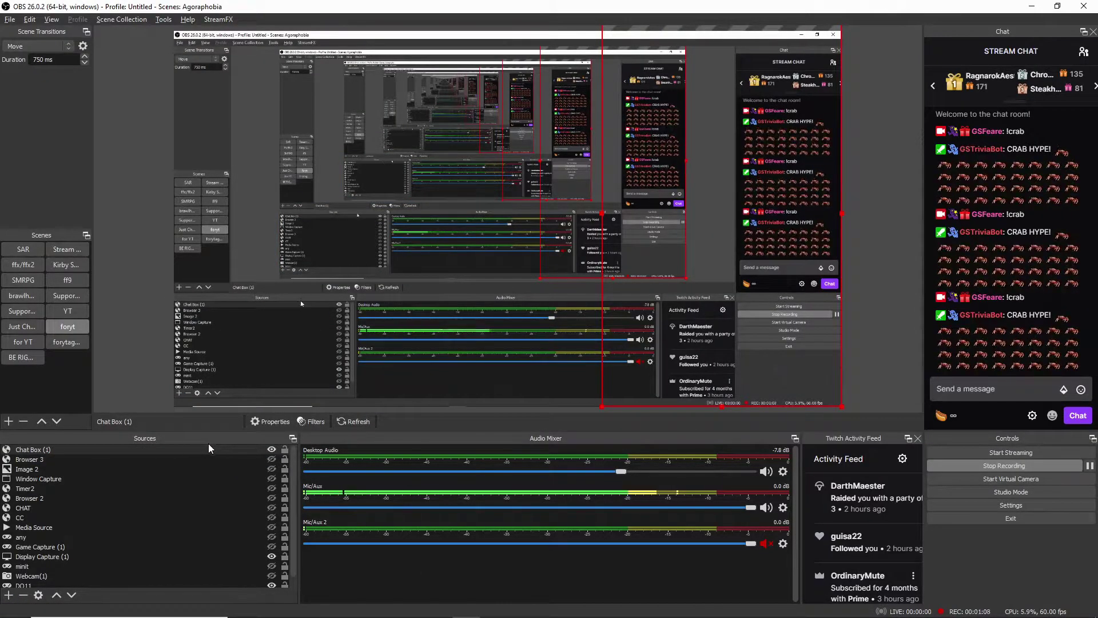
# Send '!crab' in the stream chat and right-click the Chat Box (1) source
pyautogui.click(207, 449)
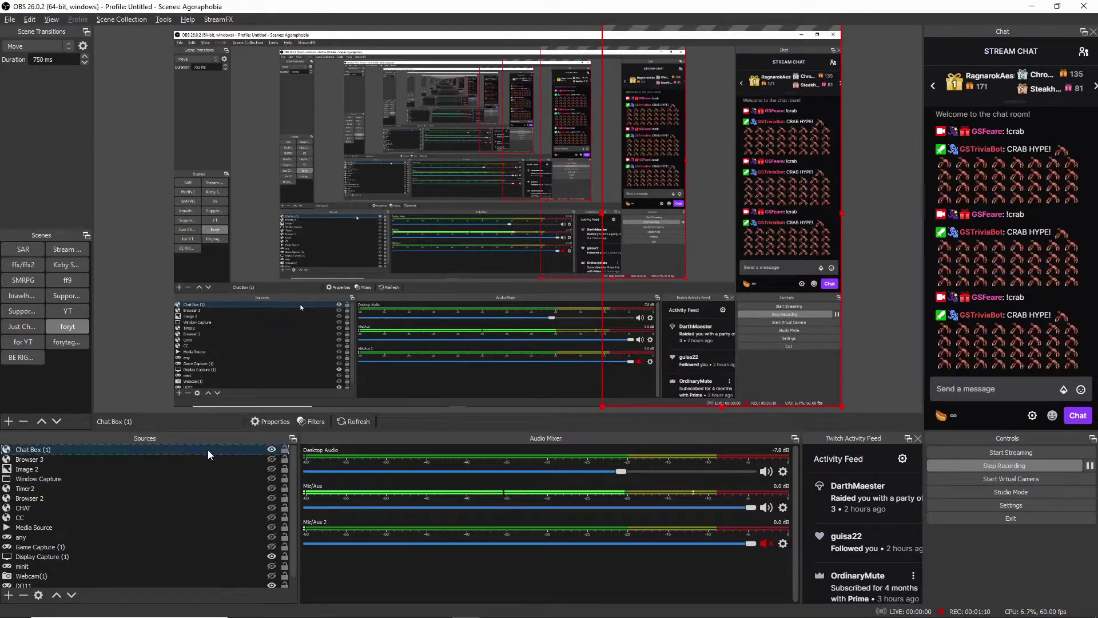
pyautogui.click(973, 389)
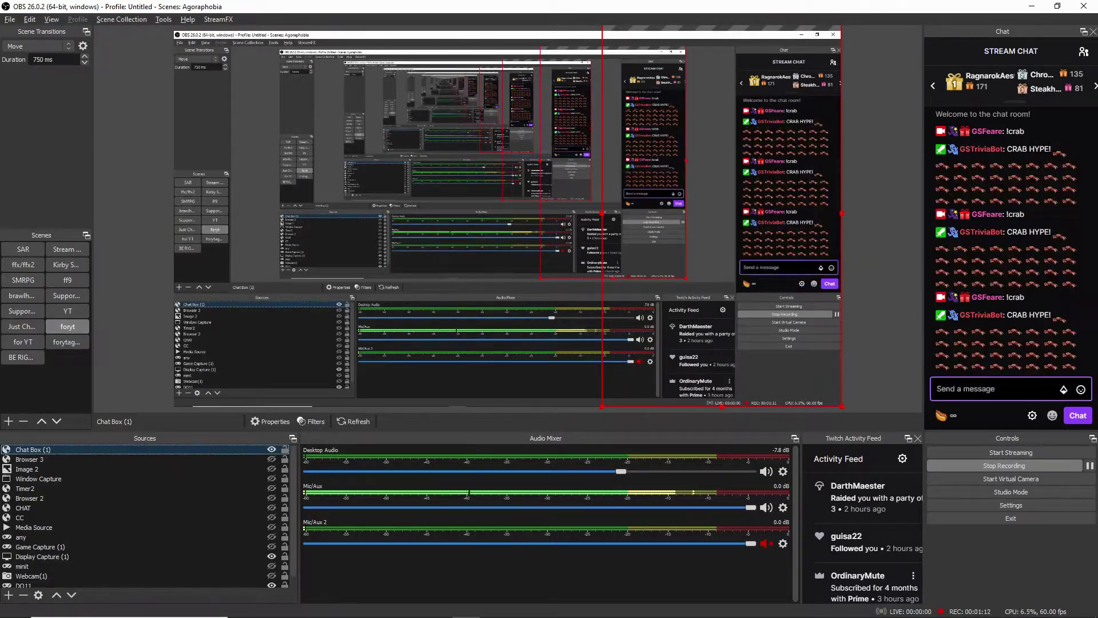
pyautogui.write('!crab')
pyautogui.press('Return')
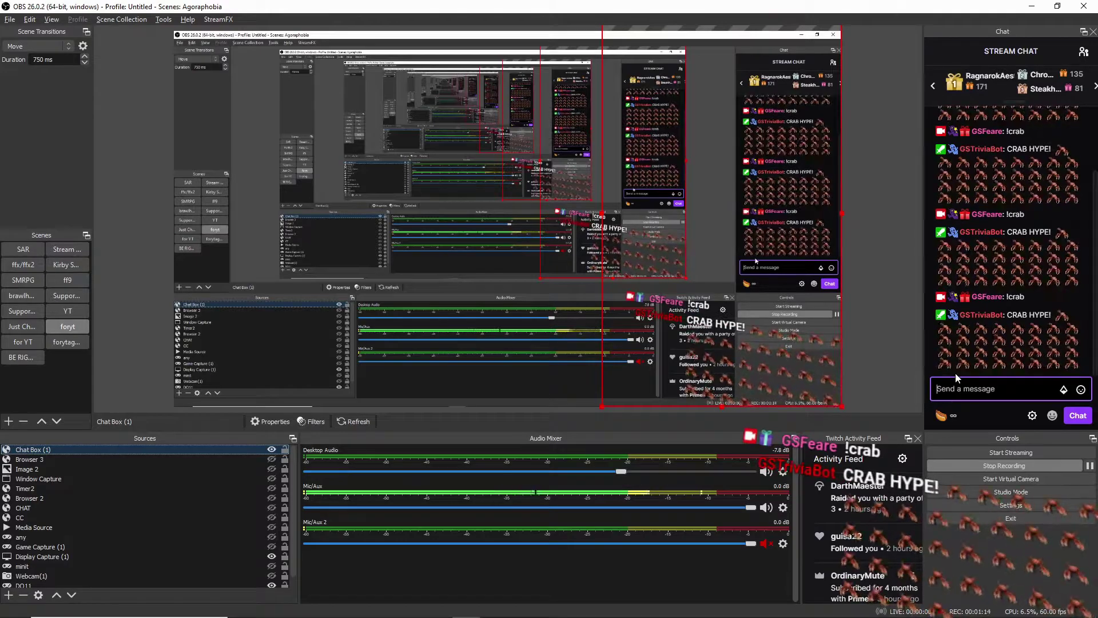
pyautogui.rightClick(213, 451)
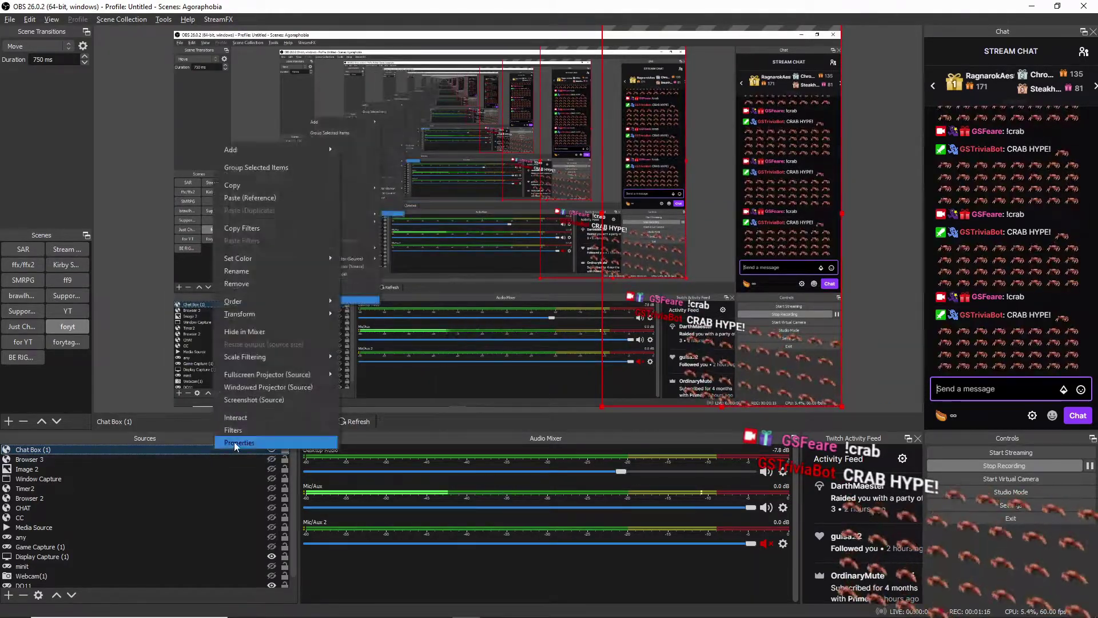
# Add a 3D Transform effect filter to Chat Box (1), keeping the Perspective camera
pyautogui.click(240, 434)
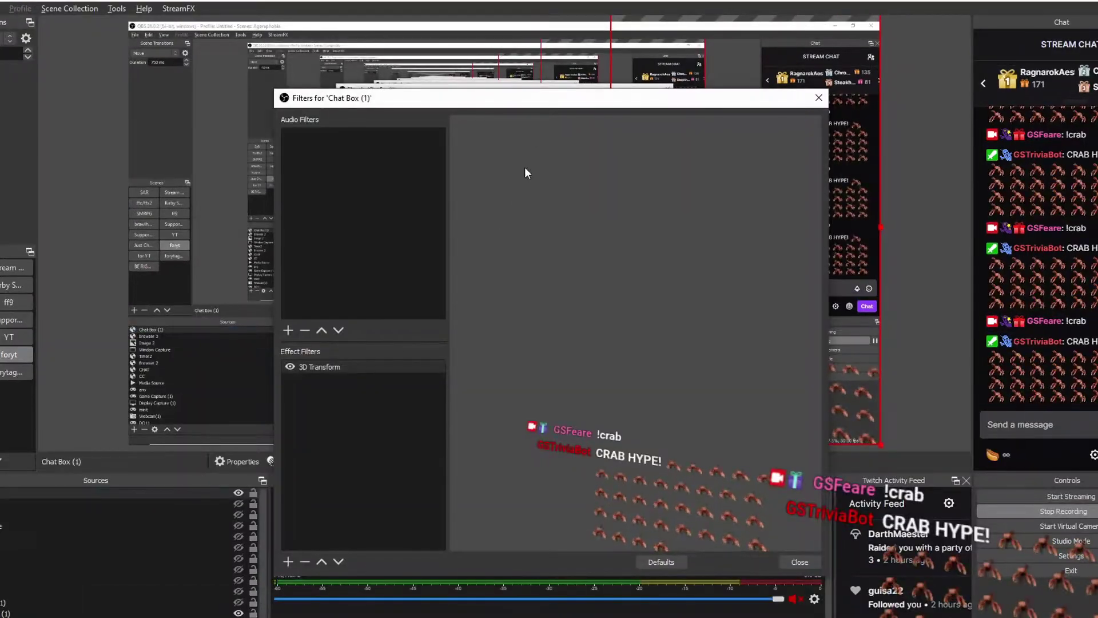
pyautogui.moveTo(522, 102); pyautogui.dragTo(477, 49)
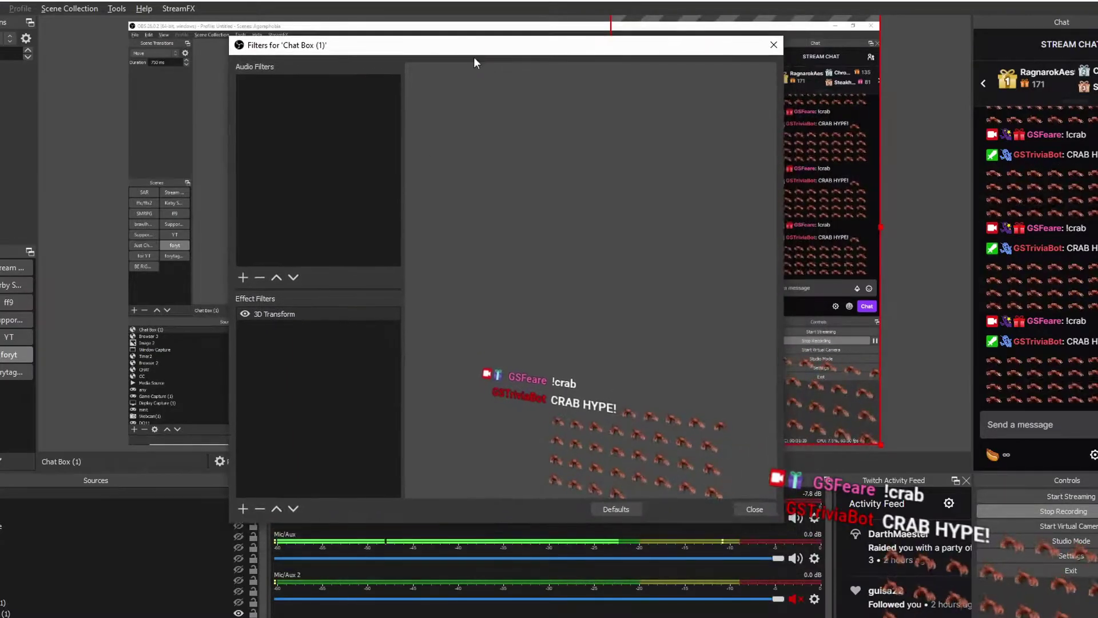
pyautogui.click(243, 508)
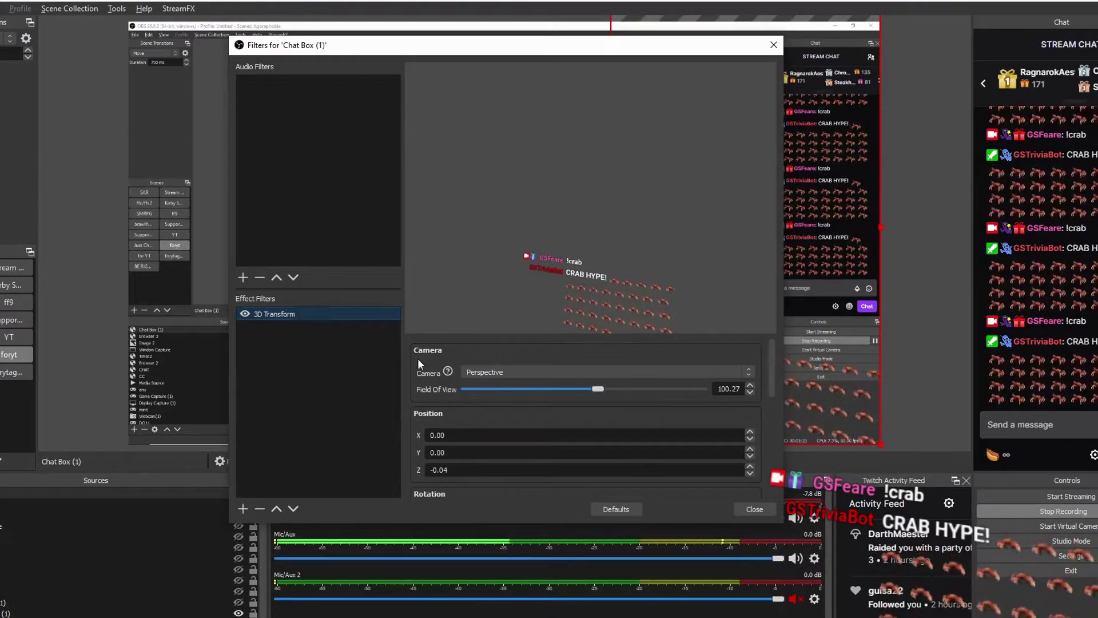
pyautogui.click(595, 373)
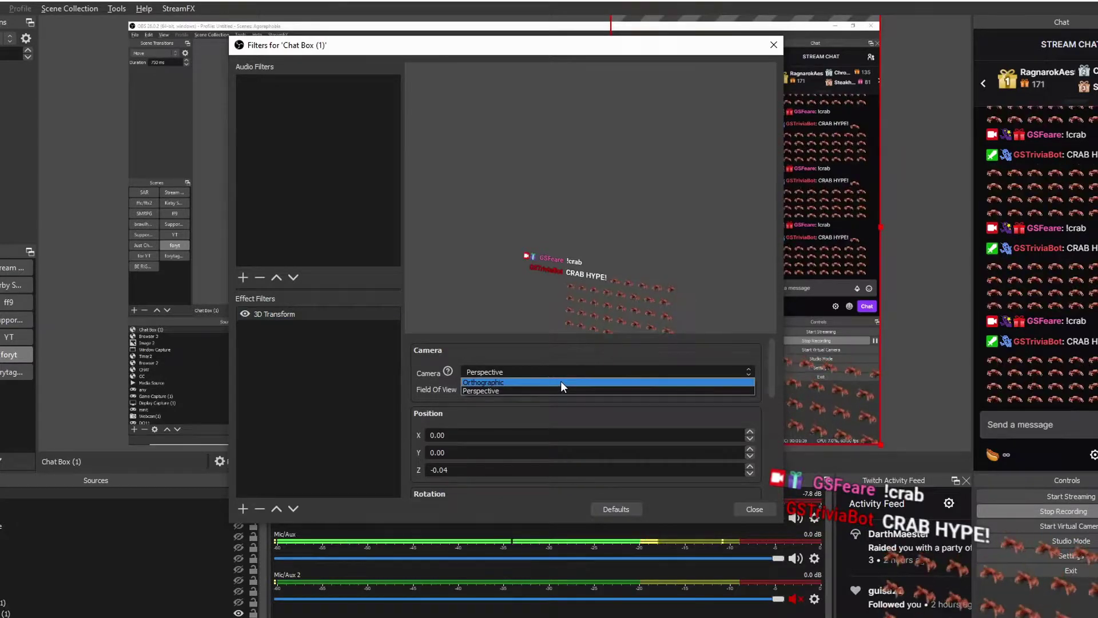
pyautogui.click(567, 370)
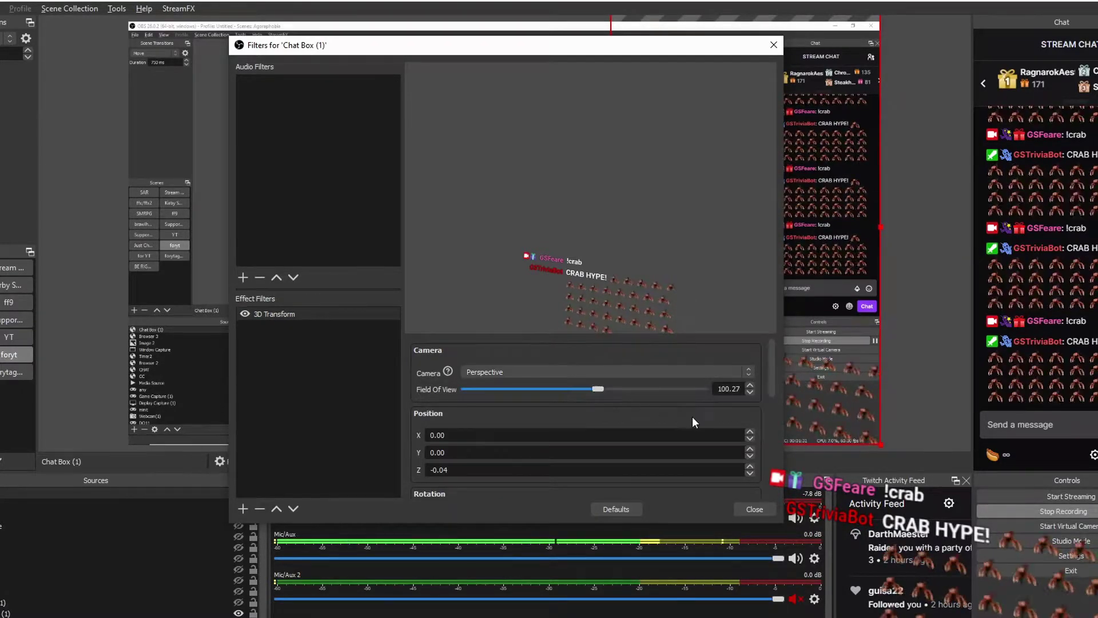
# Adjust the 3D Transform sliders to yaw -11.66°, X scale 107.77% and X shear -2.47%
pyautogui.moveTo(771, 376); pyautogui.dragTo(774, 427)
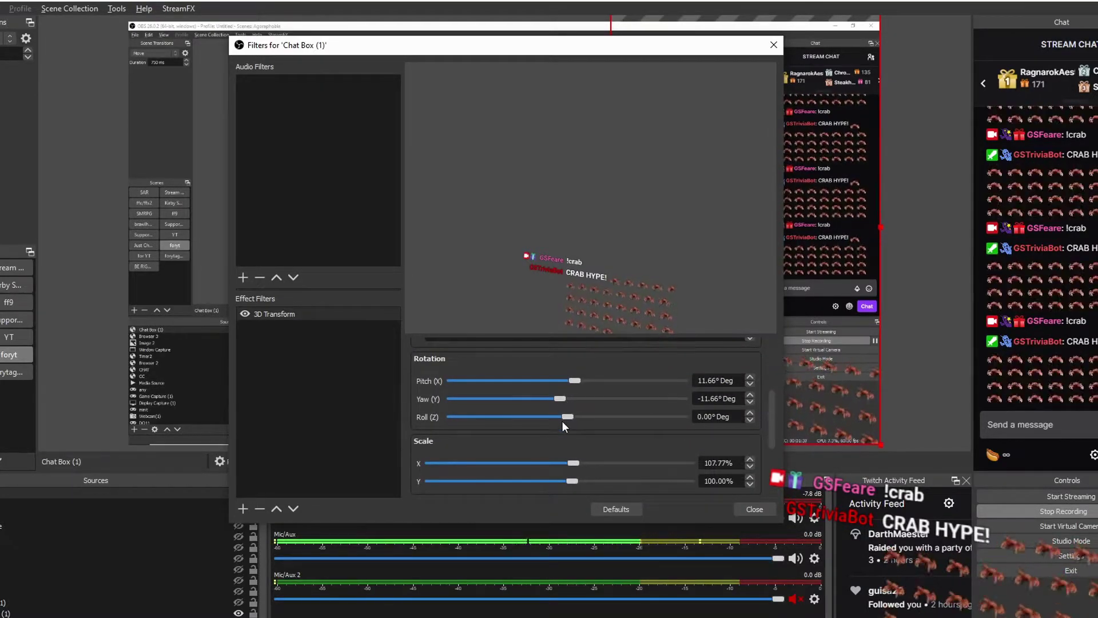
pyautogui.moveTo(777, 434); pyautogui.dragTo(774, 448)
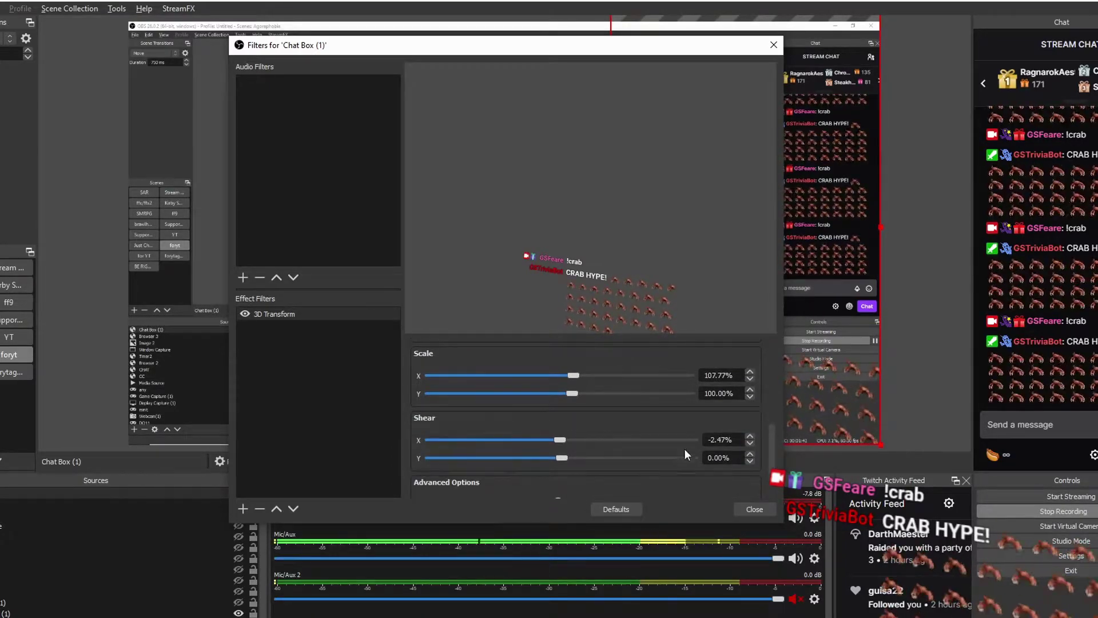
pyautogui.moveTo(770, 456); pyautogui.dragTo(774, 416)
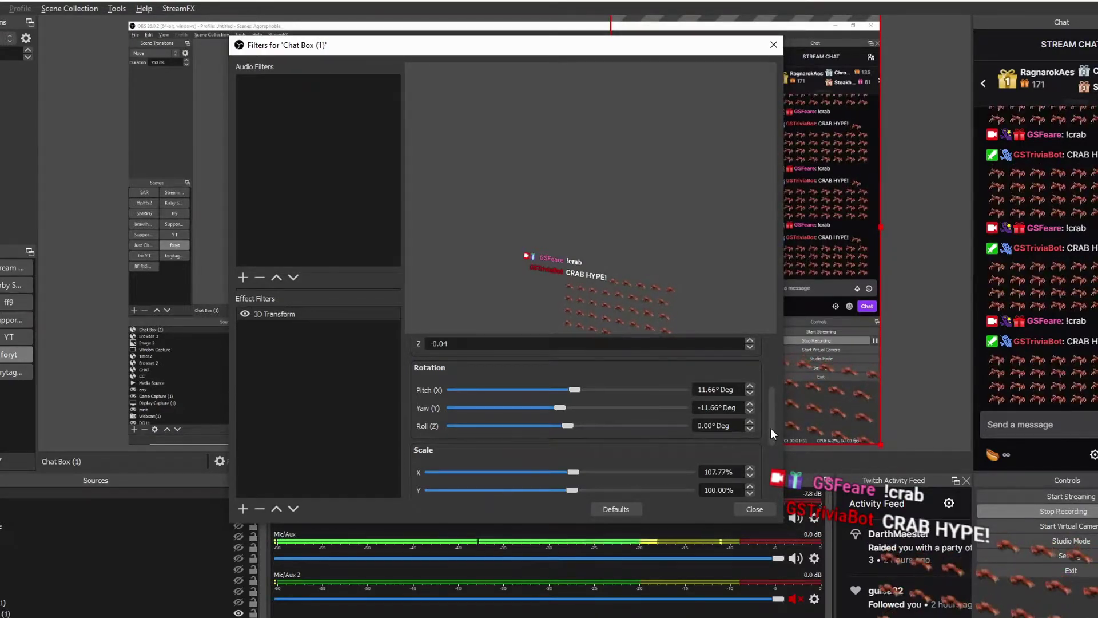
pyautogui.moveTo(771, 428); pyautogui.dragTo(772, 454)
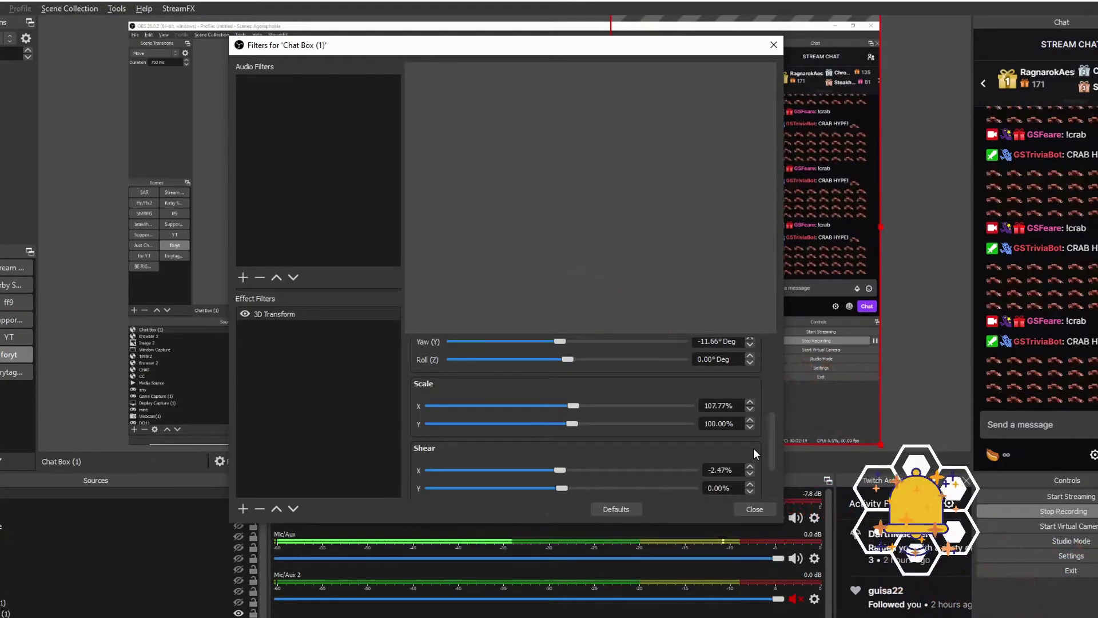
pyautogui.click(754, 509)
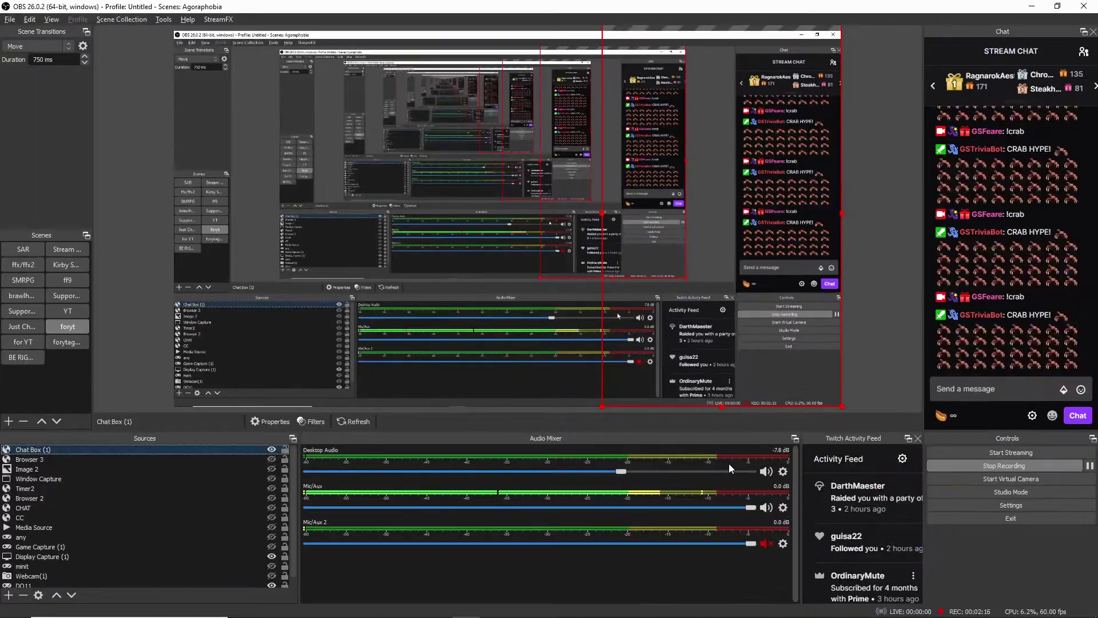